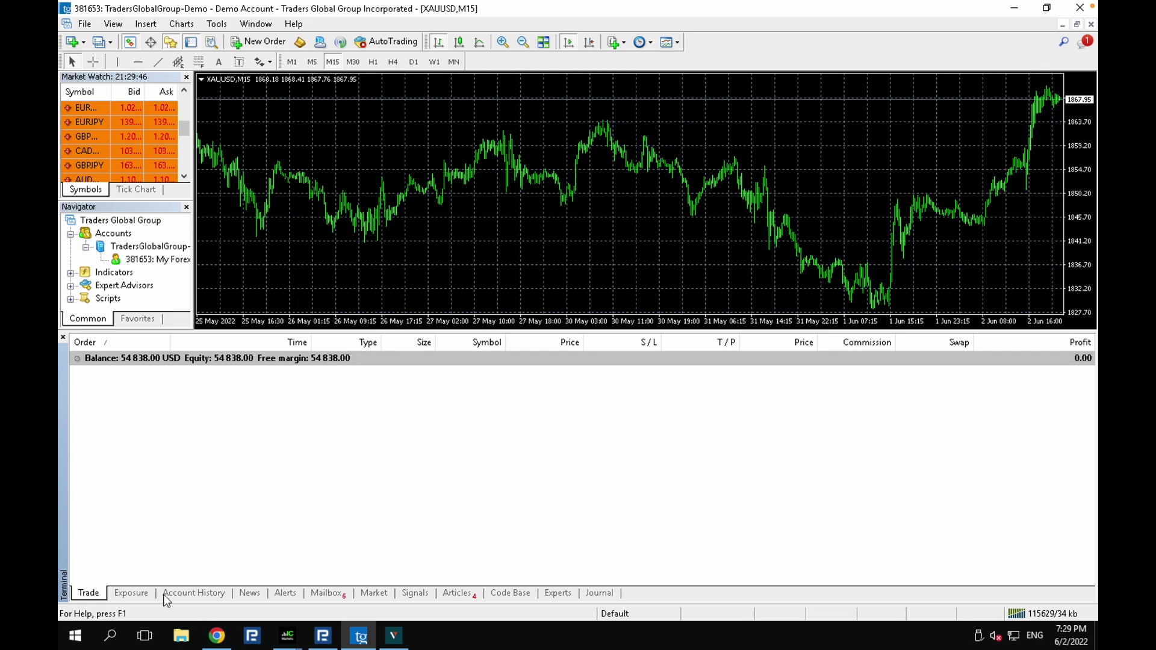
Show the account's closed trades in Account History using a Custom Period
{"action": "left_click", "coordinate": [187, 594]}
{"action": "right_click", "coordinate": [343, 448]}
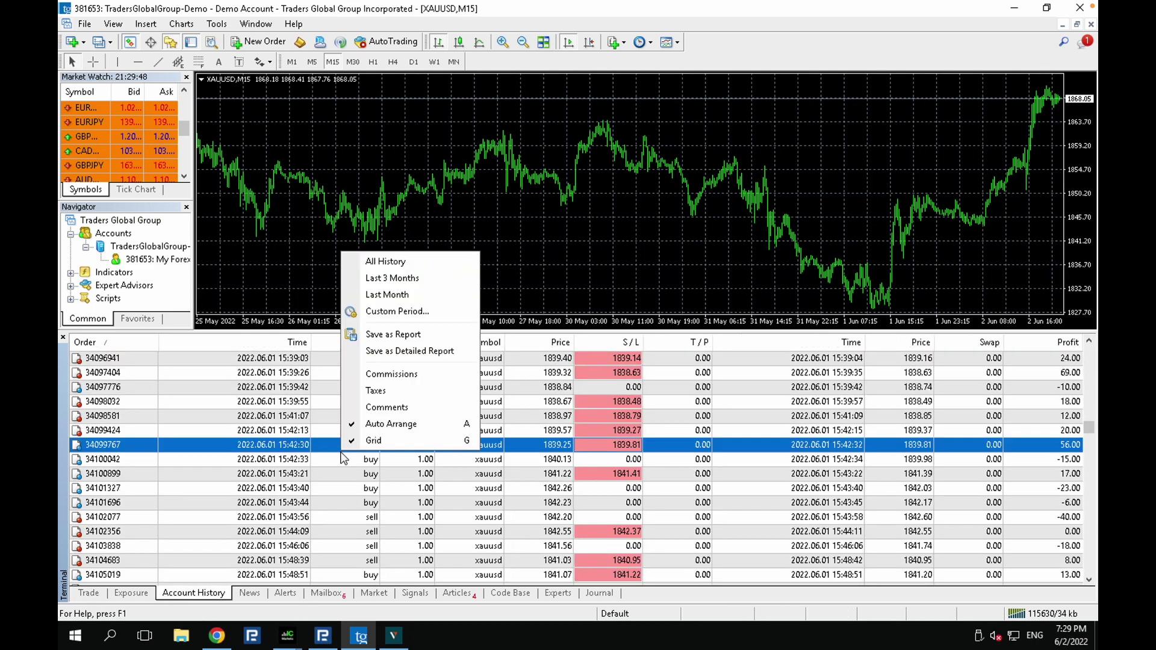
{"action": "left_click", "coordinate": [415, 313]}
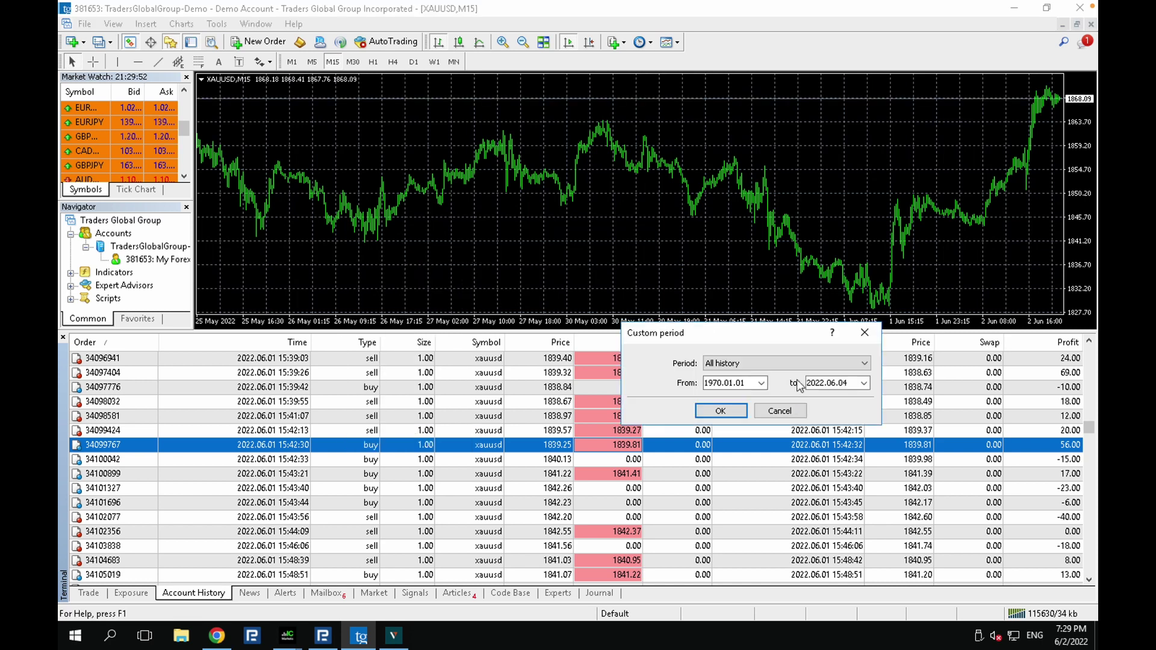
{"action": "key", "text": "Return"}
{"action": "left_click_drag", "start_coordinate": [1089, 354], "coordinate": [1089, 415]}
Browse the day's trades, including 34380210 and the 173.00 trade, to the bottom
{"action": "left_click", "coordinate": [1048, 477]}
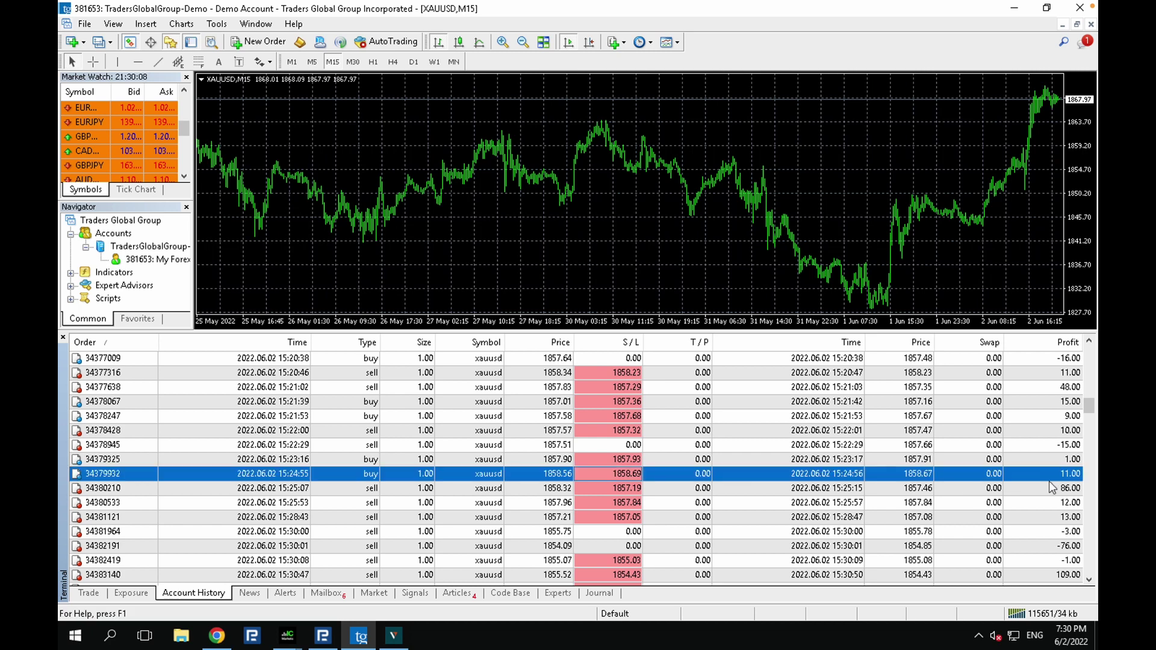
{"action": "left_click", "coordinate": [1048, 489]}
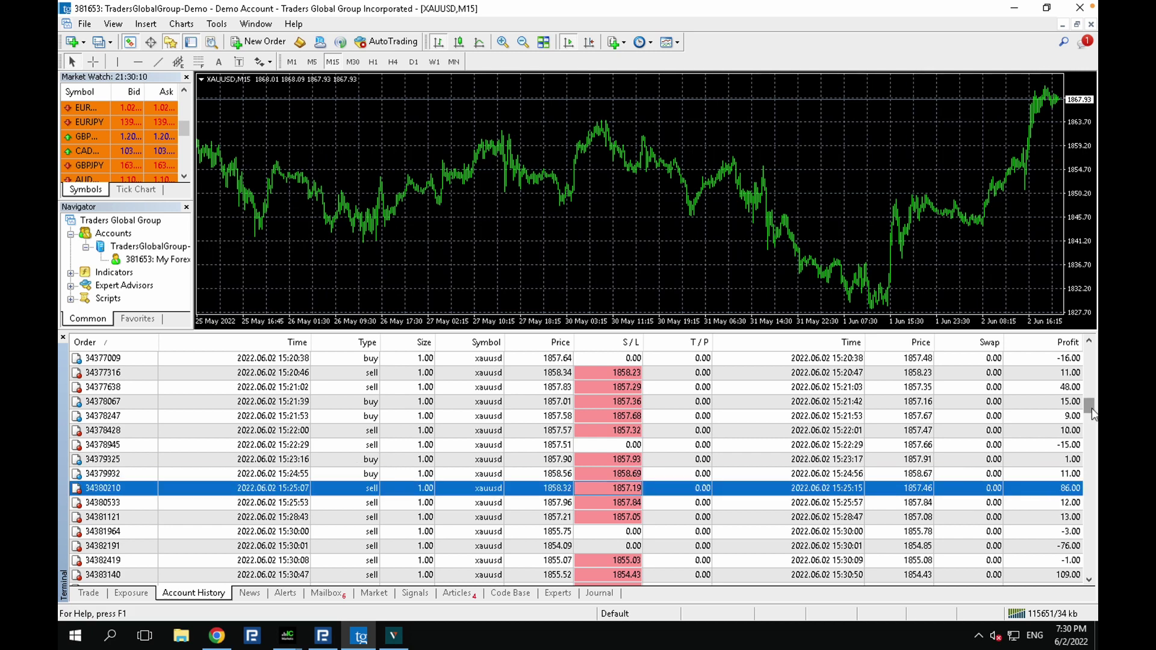
{"action": "left_click_drag", "start_coordinate": [1092, 411], "coordinate": [1092, 424]}
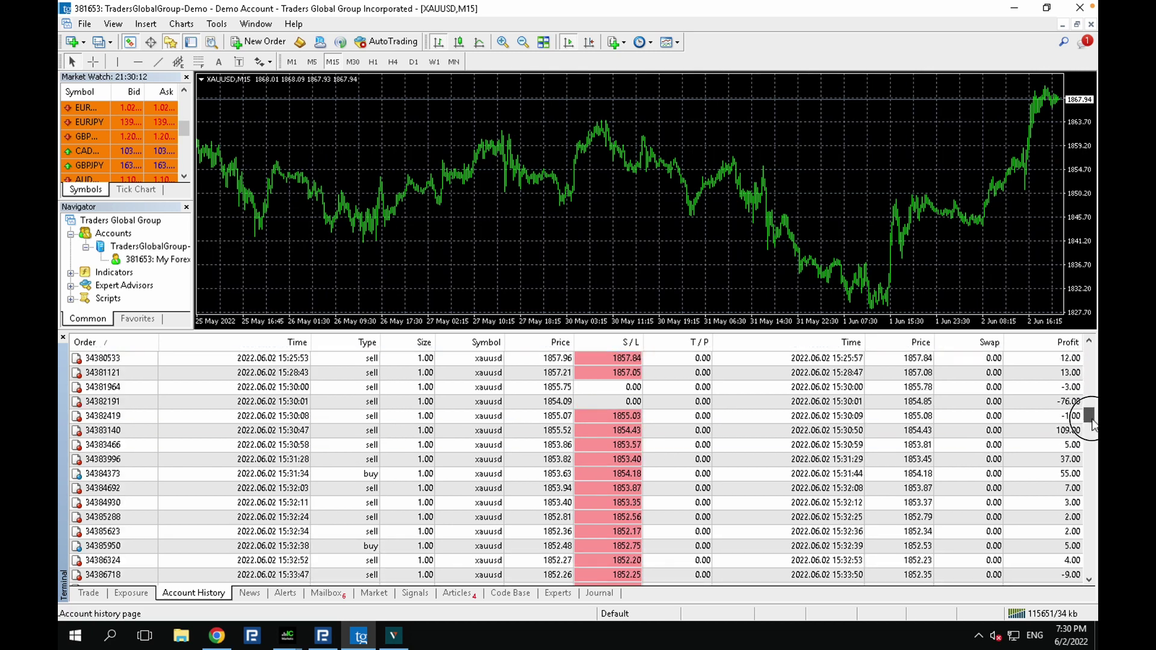
{"action": "left_click", "coordinate": [1056, 403]}
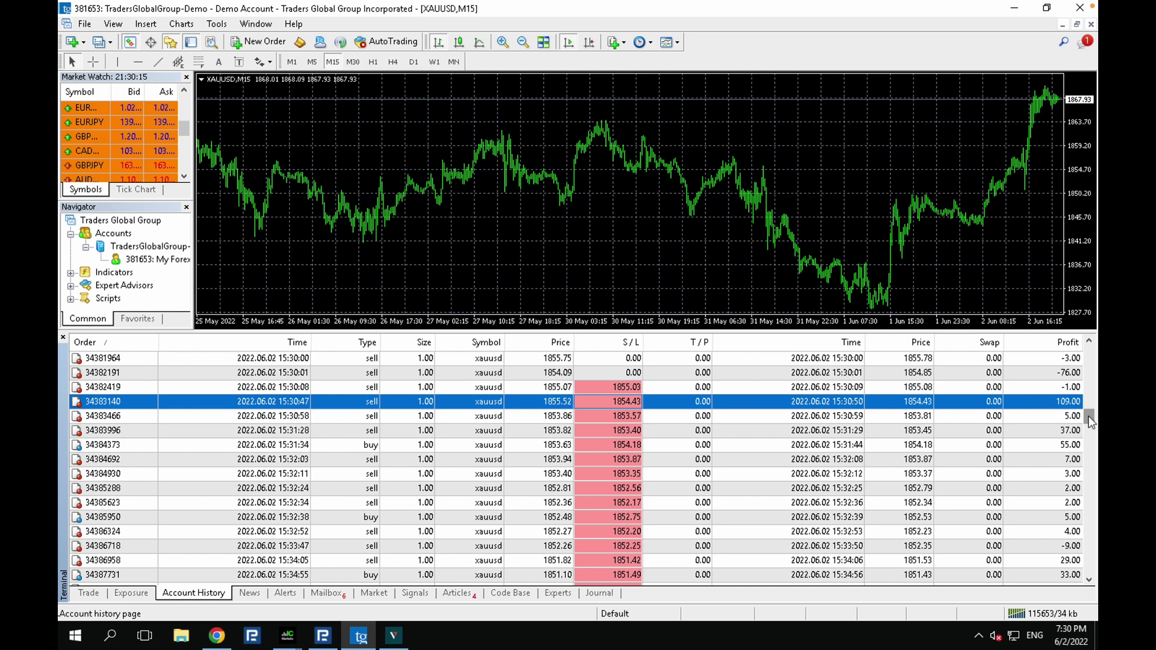
{"action": "left_click_drag", "start_coordinate": [1089, 416], "coordinate": [1087, 552]}
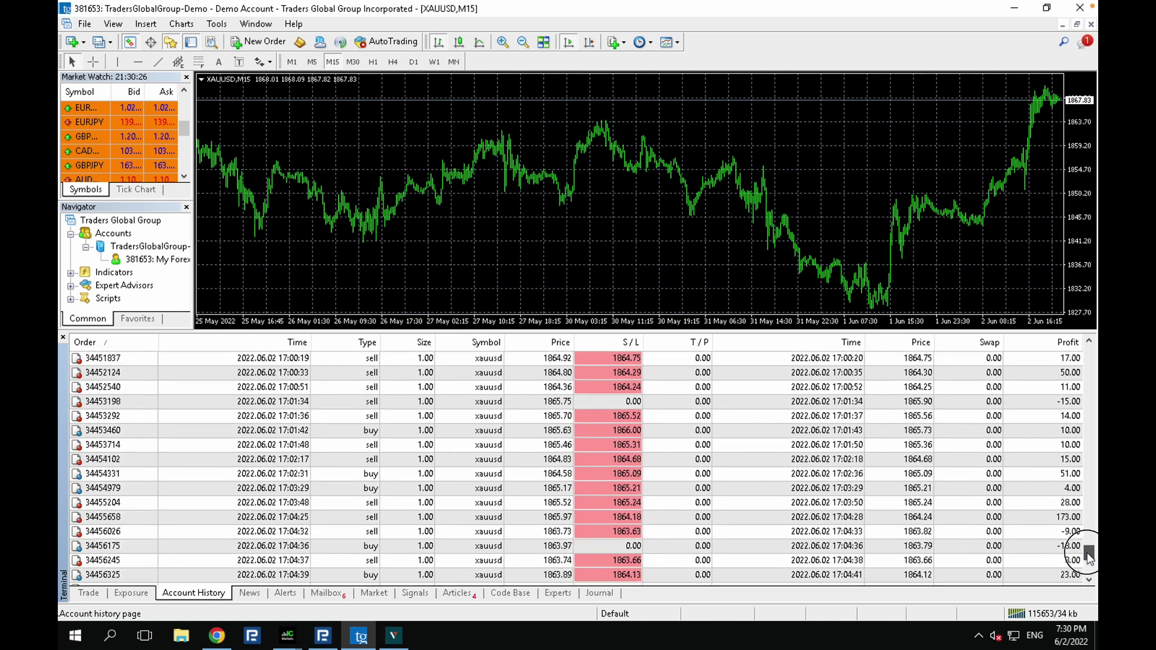
{"action": "left_click", "coordinate": [1055, 521]}
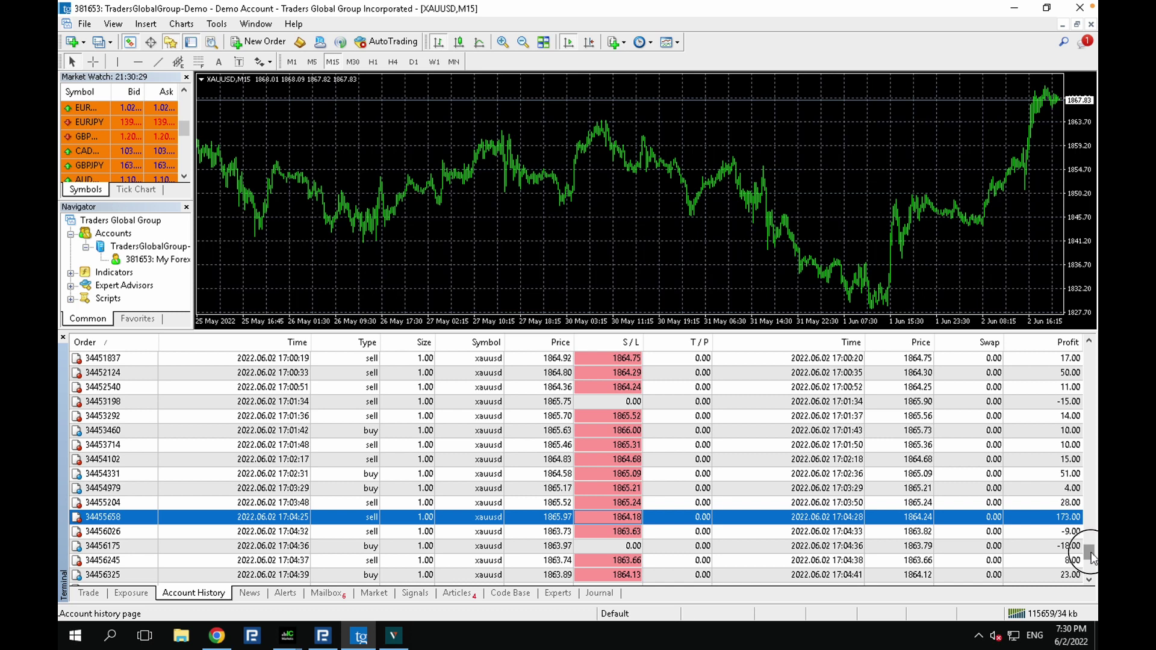
{"action": "left_click_drag", "start_coordinate": [1090, 556], "coordinate": [1015, 566]}
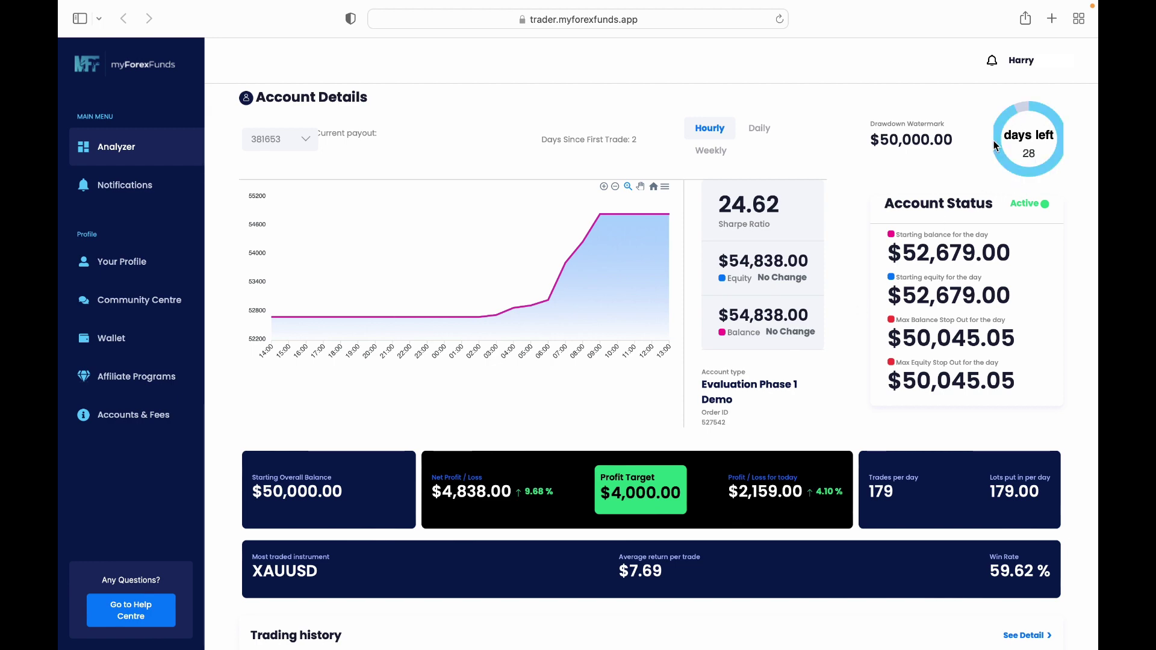
{"action": "scroll", "coordinate": [923, 362], "scroll_direction": "down", "scroll_amount": 5}
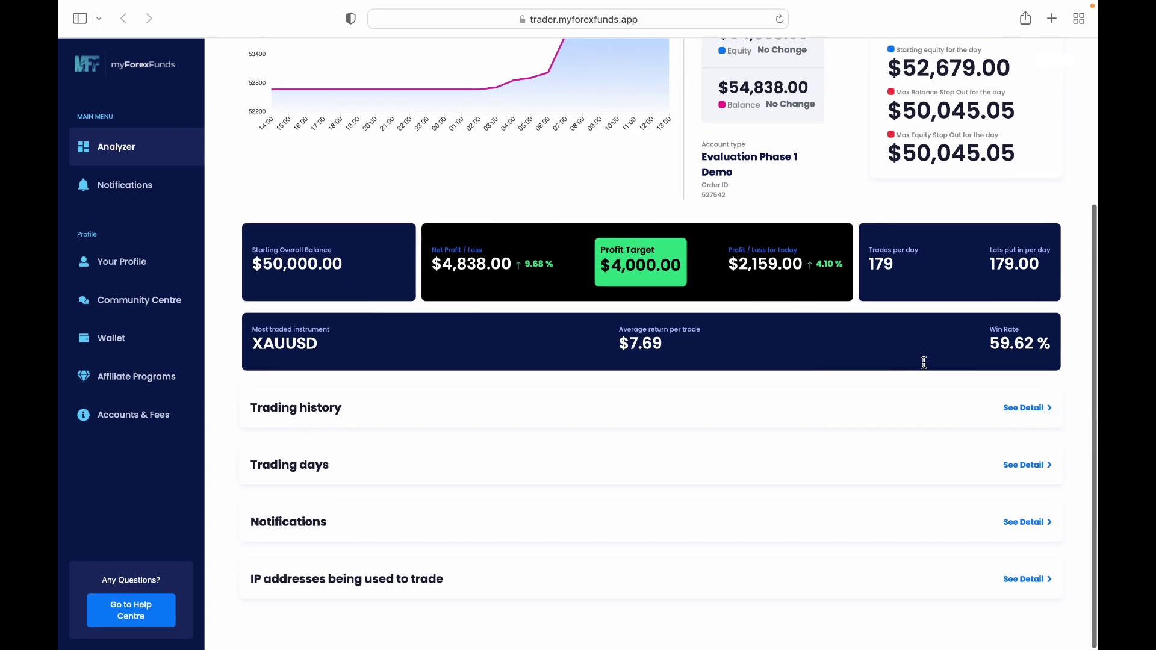
{"action": "scroll", "coordinate": [924, 362], "scroll_direction": "up", "scroll_amount": 5}
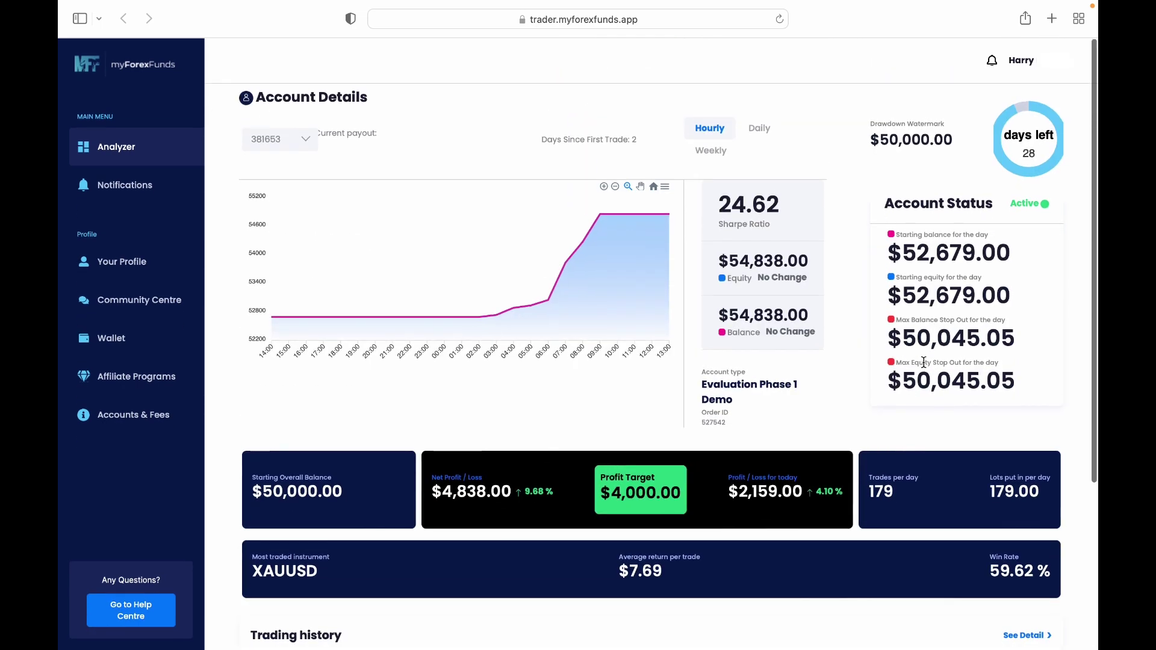